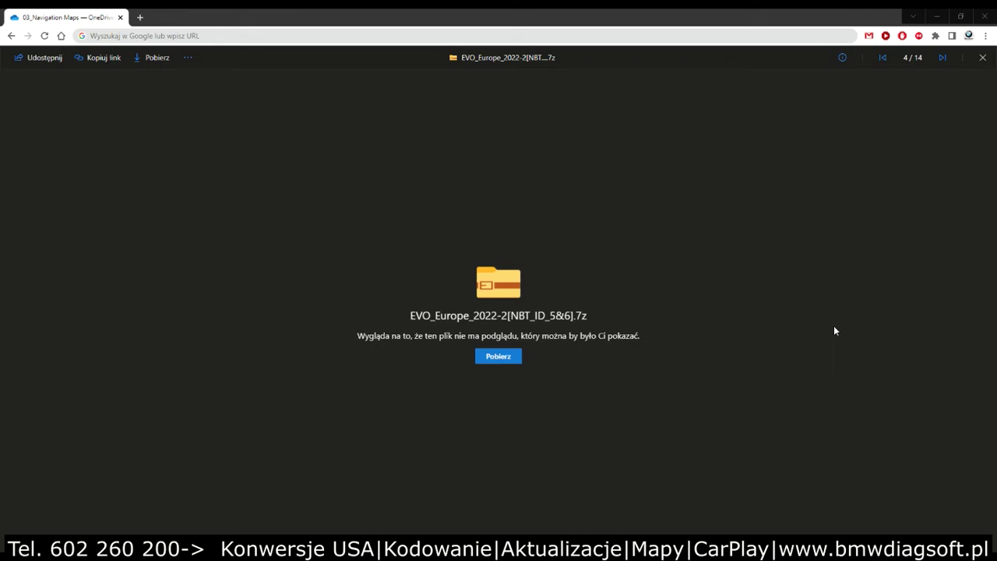
Step: Download EVO_Europe_2022-2[NBT_ID_5&6].7z from OneDrive, then minimise the browser to show the desktop
left_click(498, 367)
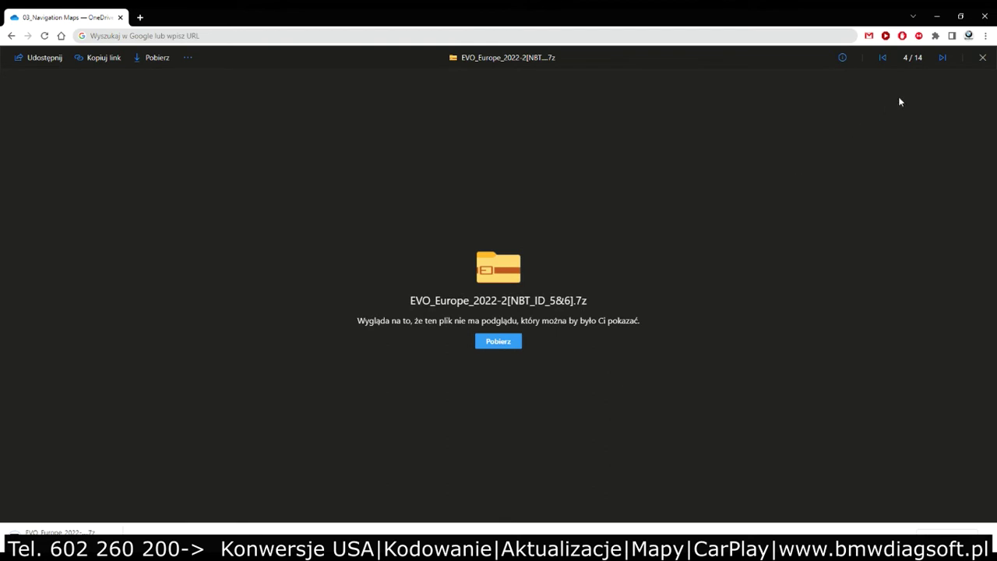
left_click(937, 16)
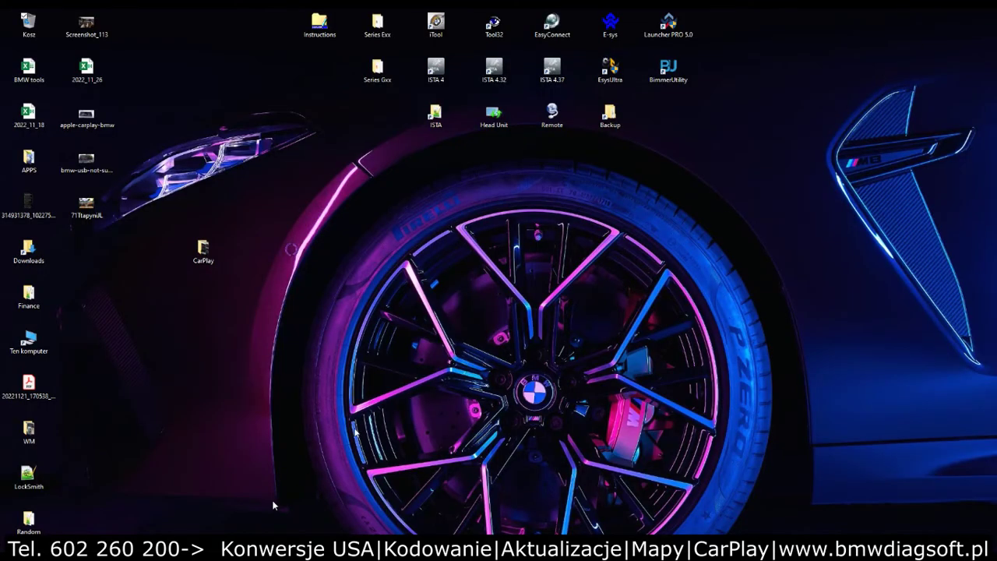
Step: Reopen the Pobrane window, view the EVO_Europe archive's contents, then list This PC's drives
mouse_move(182, 548)
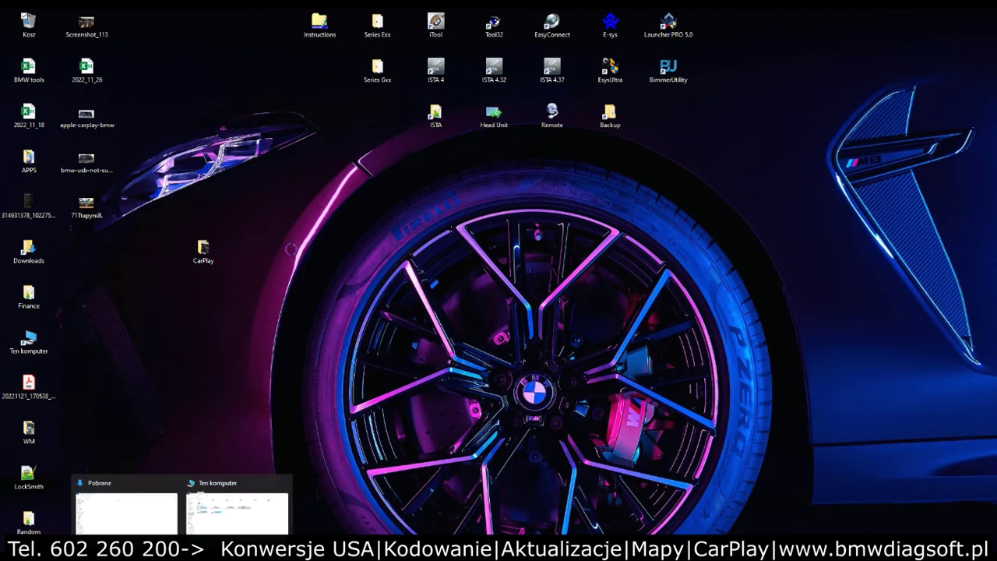
left_click(206, 501)
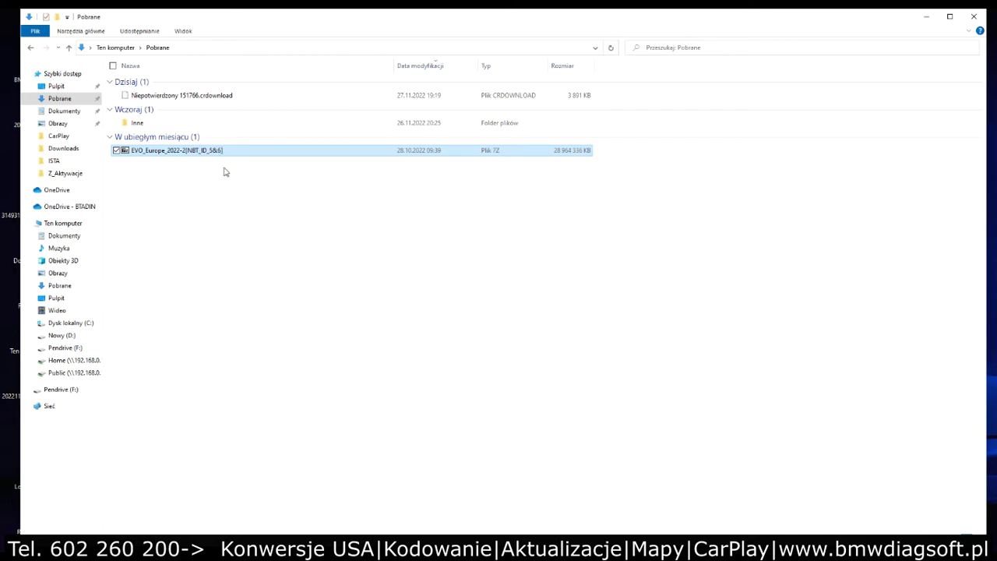
double_click(162, 151)
left_click(81, 224)
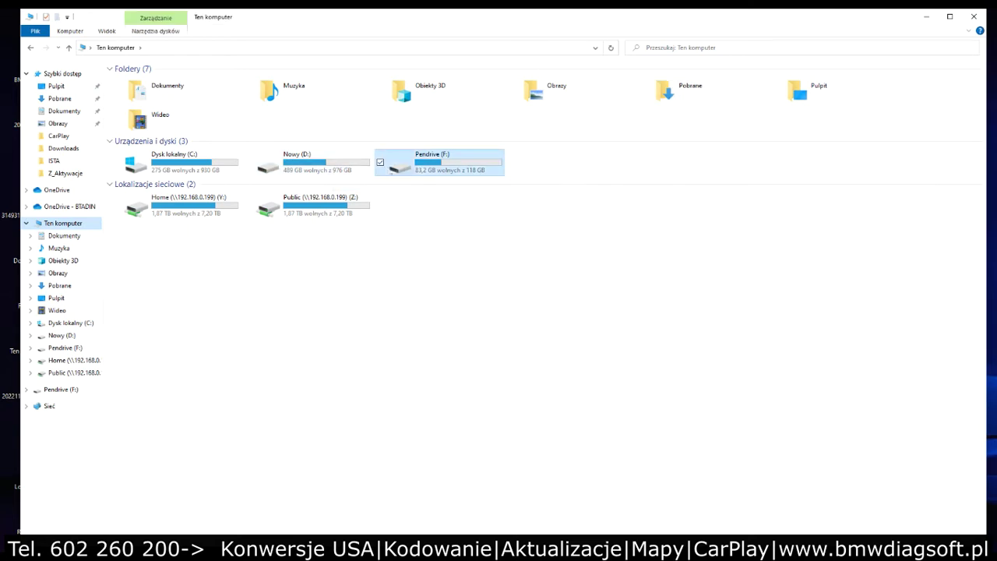
Step: Review Pendrive (F:)'s properties, then bring up its Format dialog (exFAT, 128 KB, quick format)
right_click(419, 167)
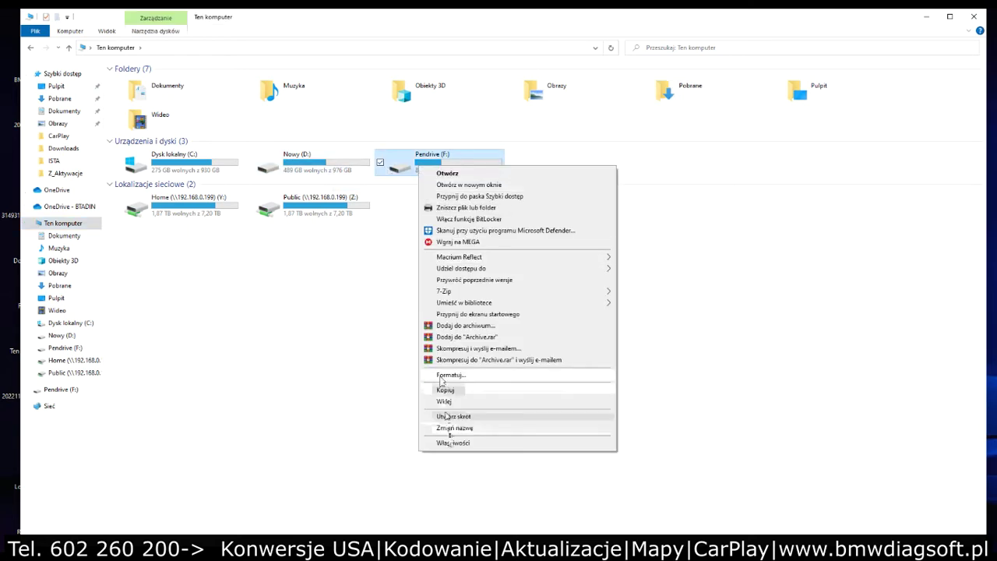
left_click(452, 442)
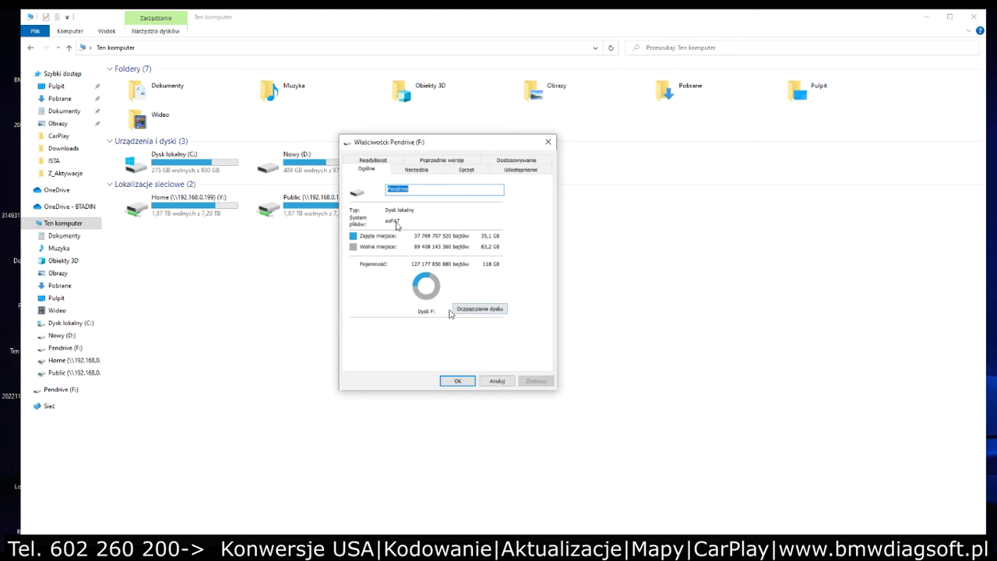
left_click(497, 381)
right_click(448, 156)
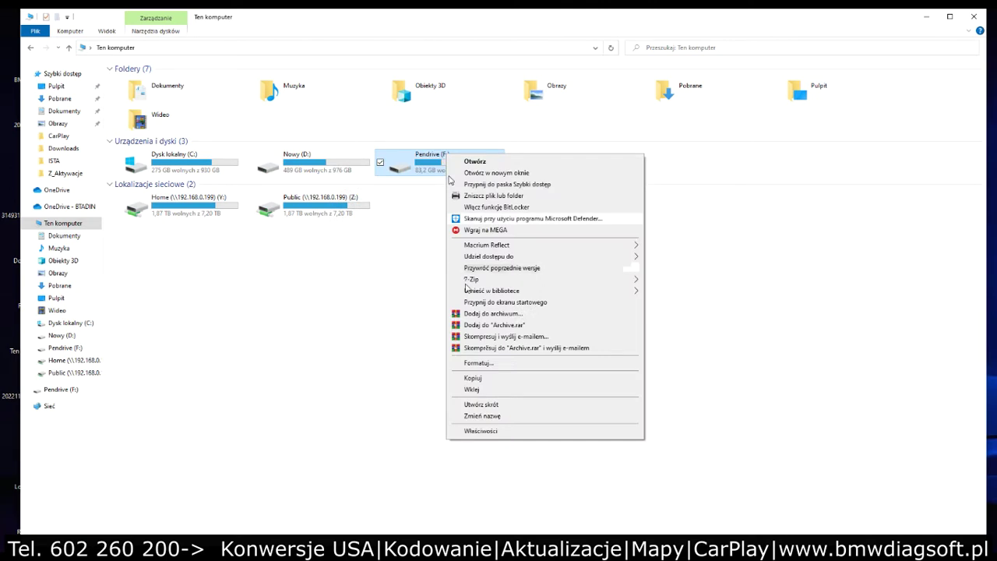
left_click(487, 364)
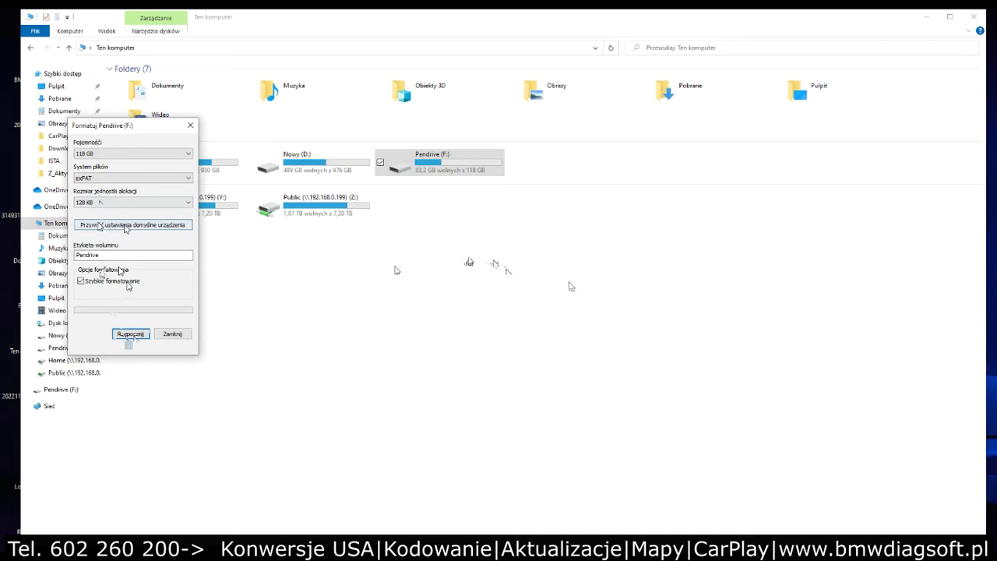
Step: Quick-format Pendrive (F:) as exFAT, confirm erasing its data, and open the now-empty drive
left_click(133, 178)
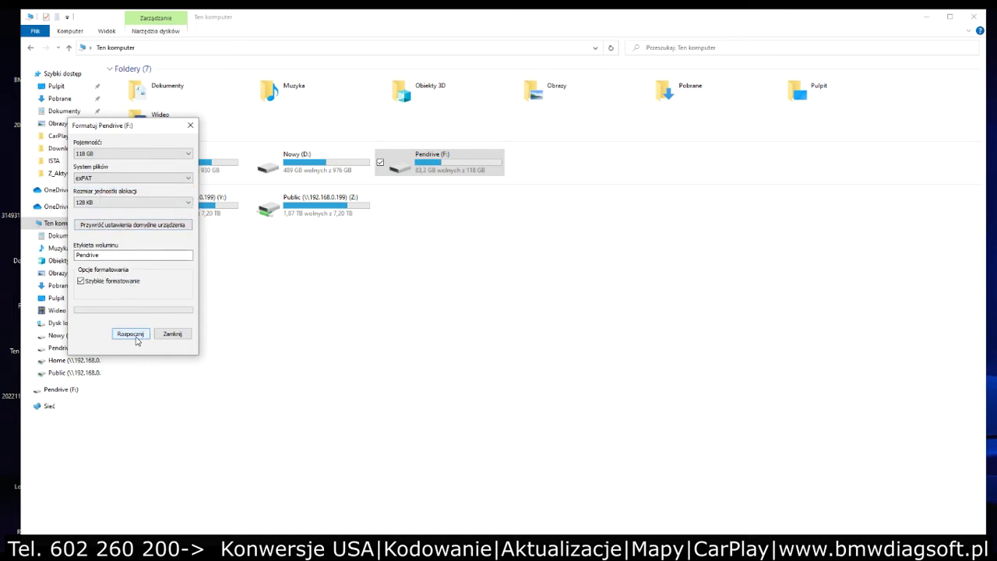
left_click(137, 335)
left_click(549, 315)
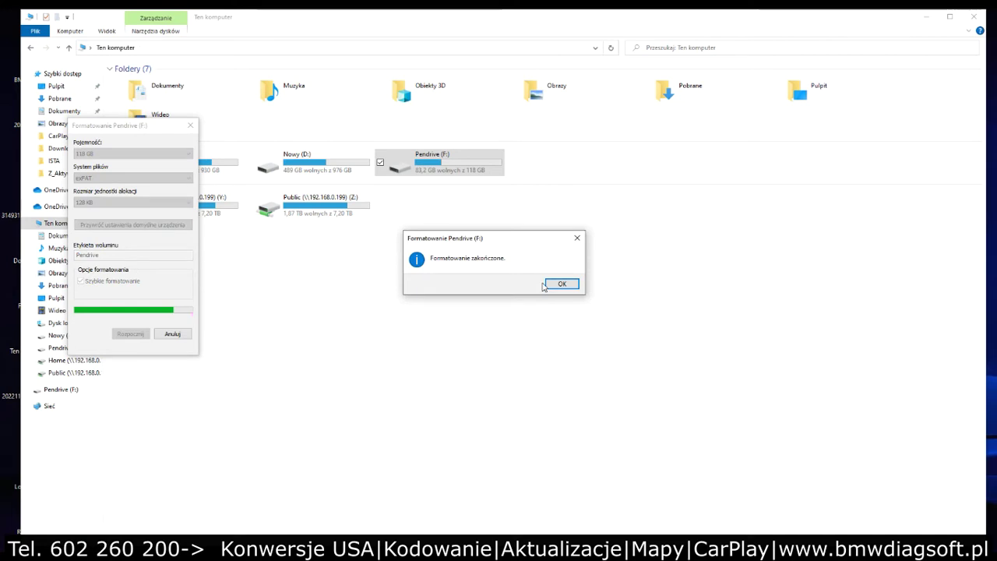
left_click(559, 284)
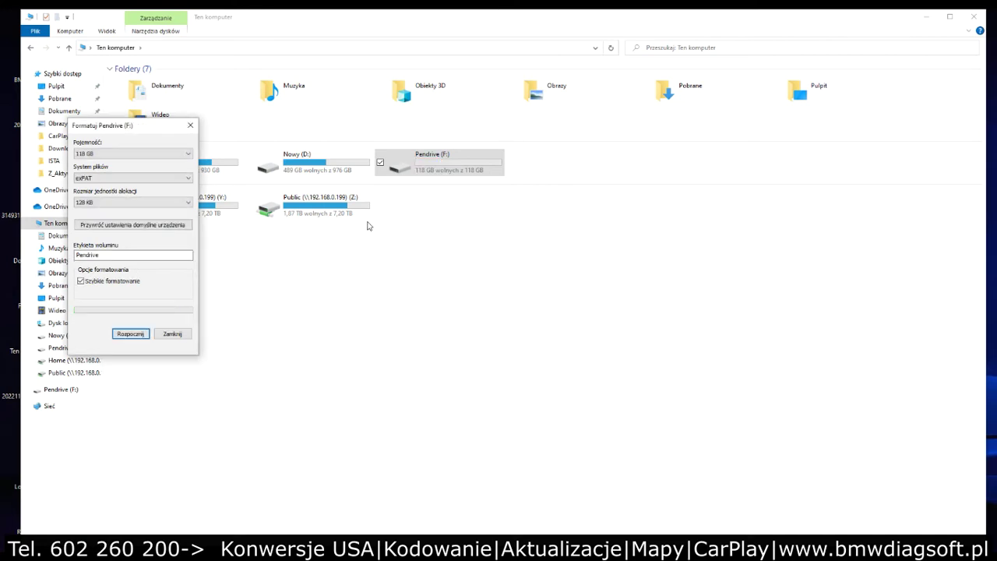
left_click(201, 136)
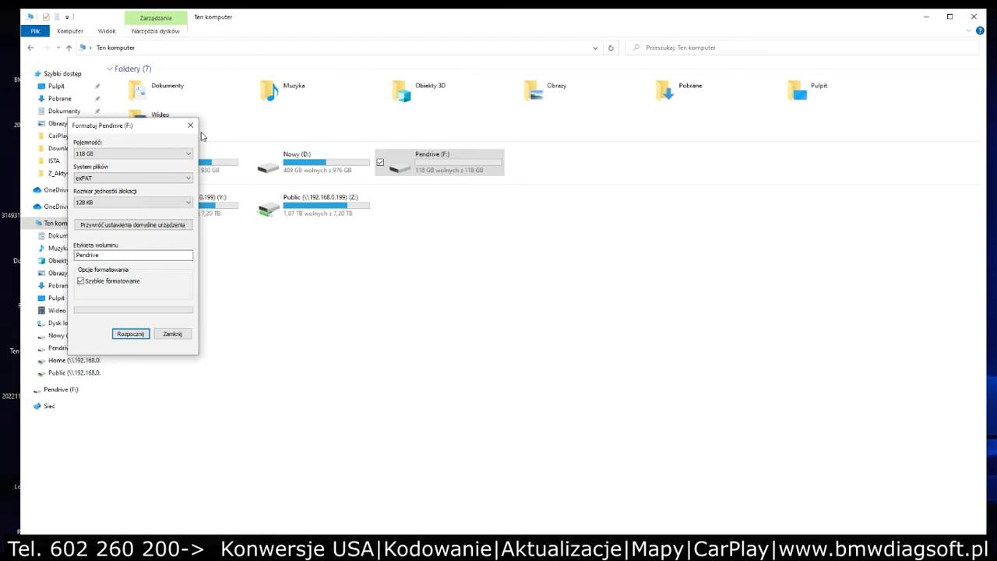
double_click(415, 167)
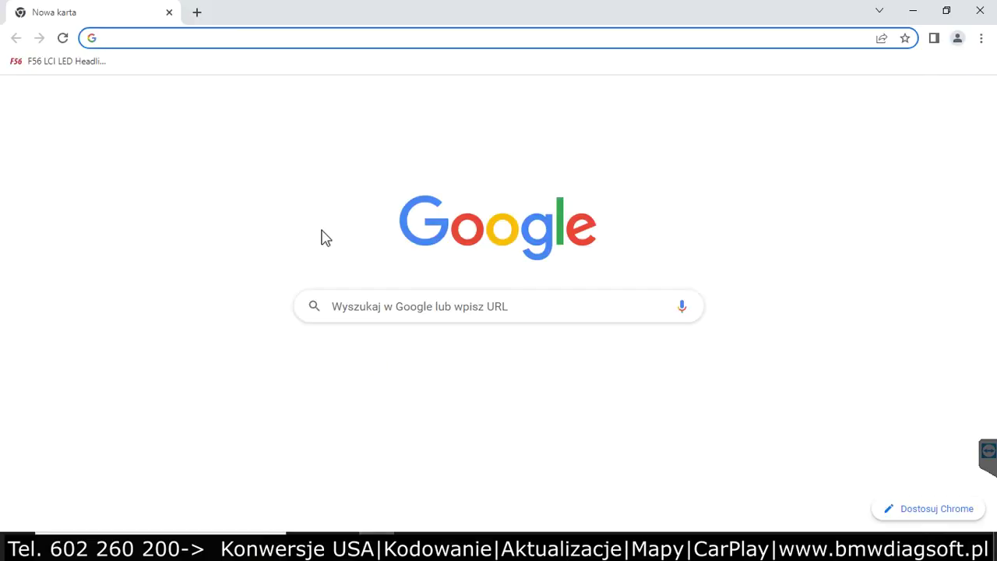
Step: Download FeatureInstaller_Windows64bit_v1.0.14.7.7z from the pasted mega.nz link and show it in Pobrane
key("Return")
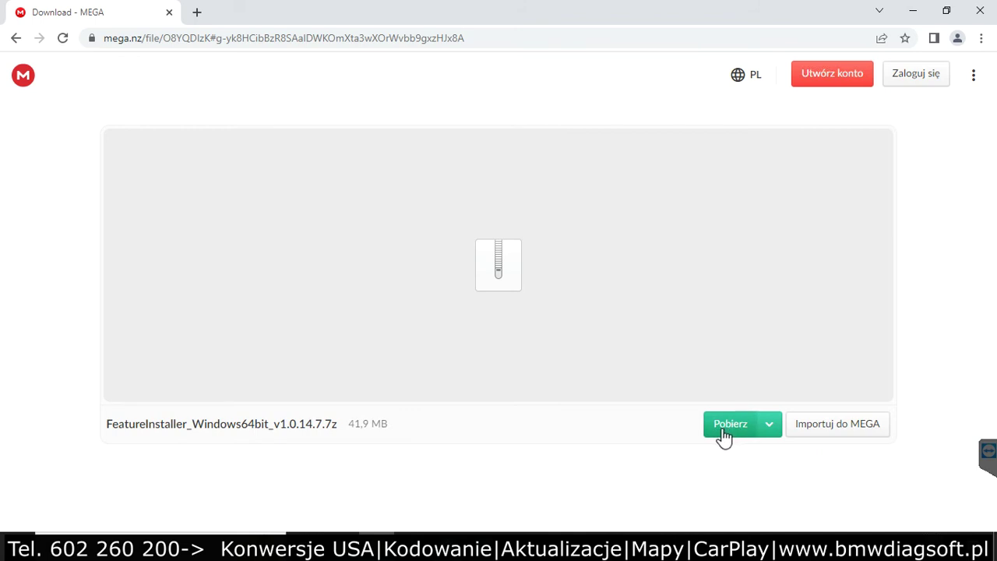
left_click(725, 430)
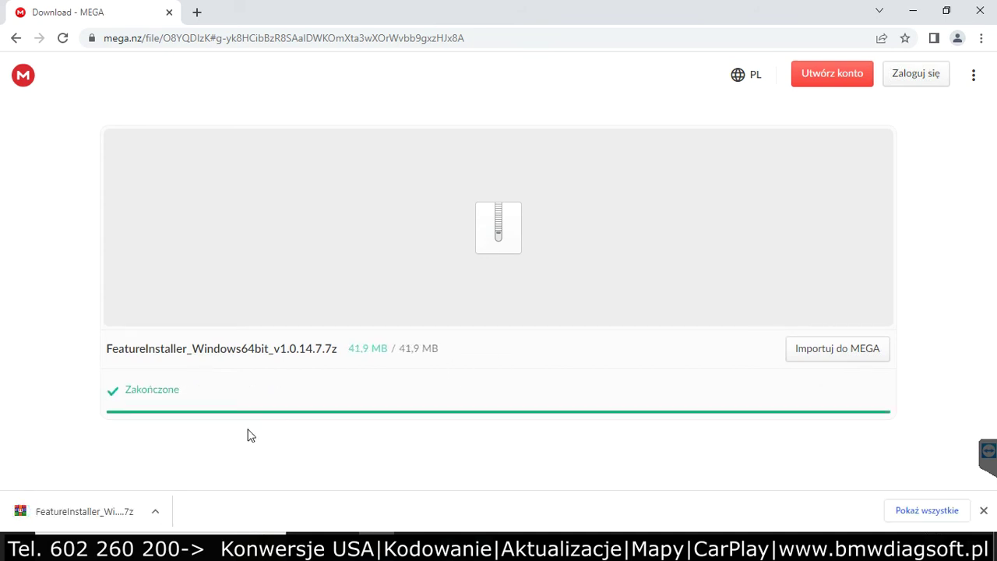
left_click(155, 511)
left_click(195, 461)
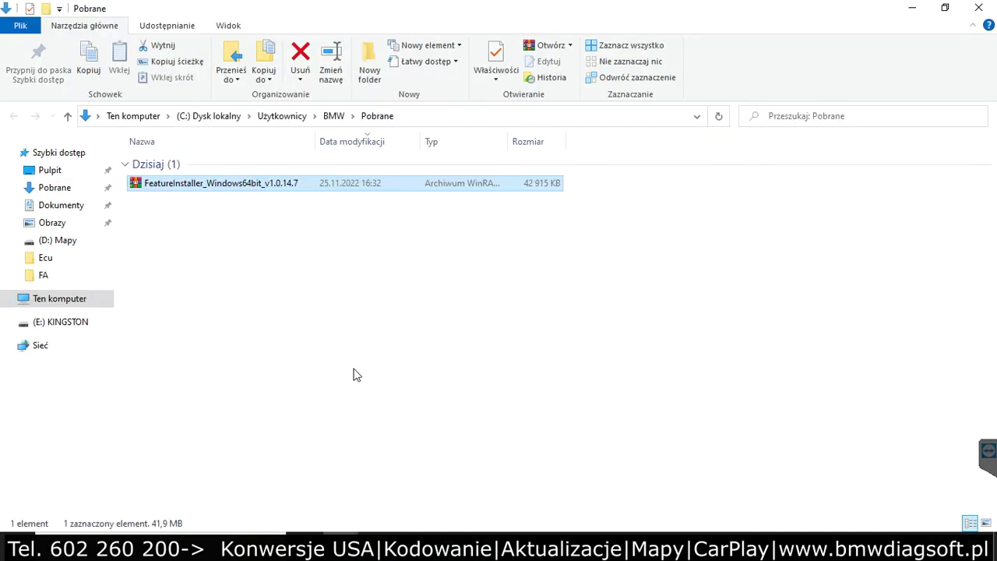
Step: Extract the FeatureInstaller archive with WinRAR to the Pulpit (desktop)
double_click(269, 185)
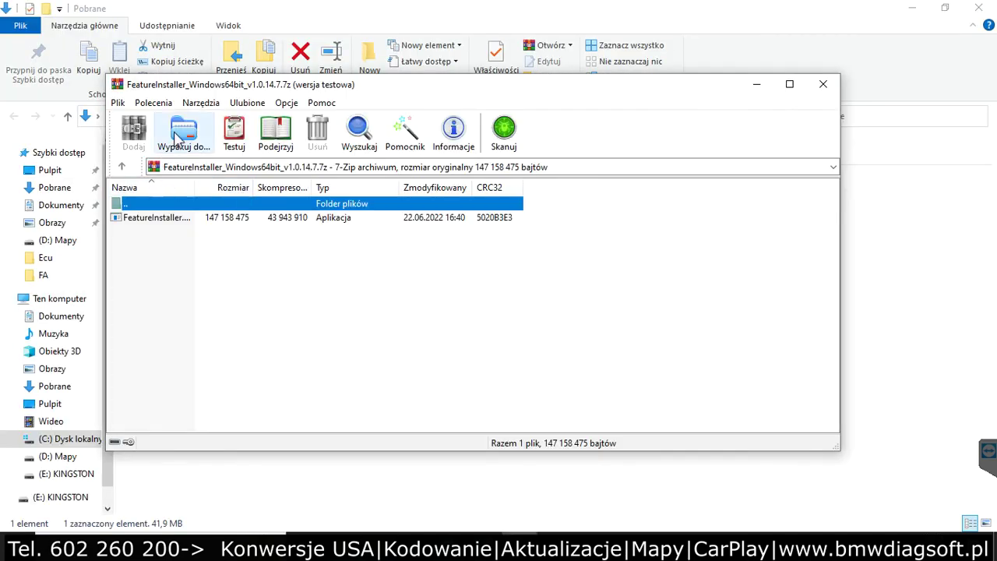
left_click(175, 139)
left_click(518, 297)
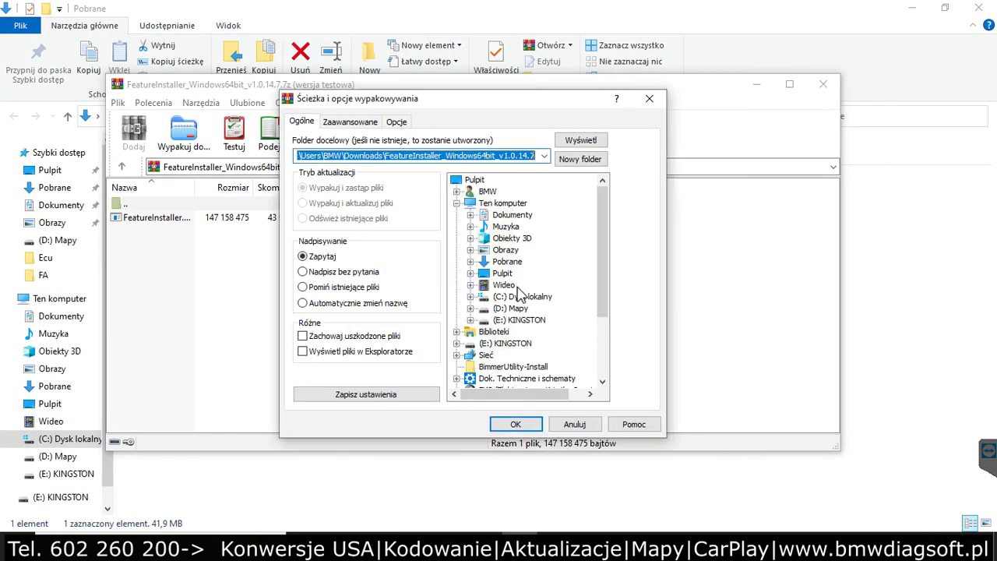
left_click(503, 274)
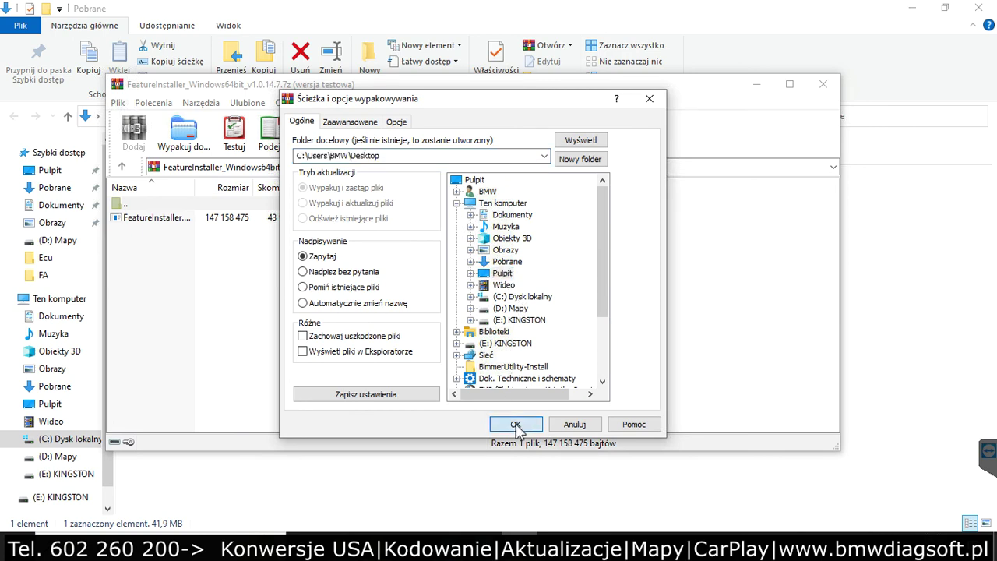
left_click(515, 424)
Step: Close the WinRAR, Pobrane and browser windows, then run FeatureInstaller and allow firewall access
left_click(823, 84)
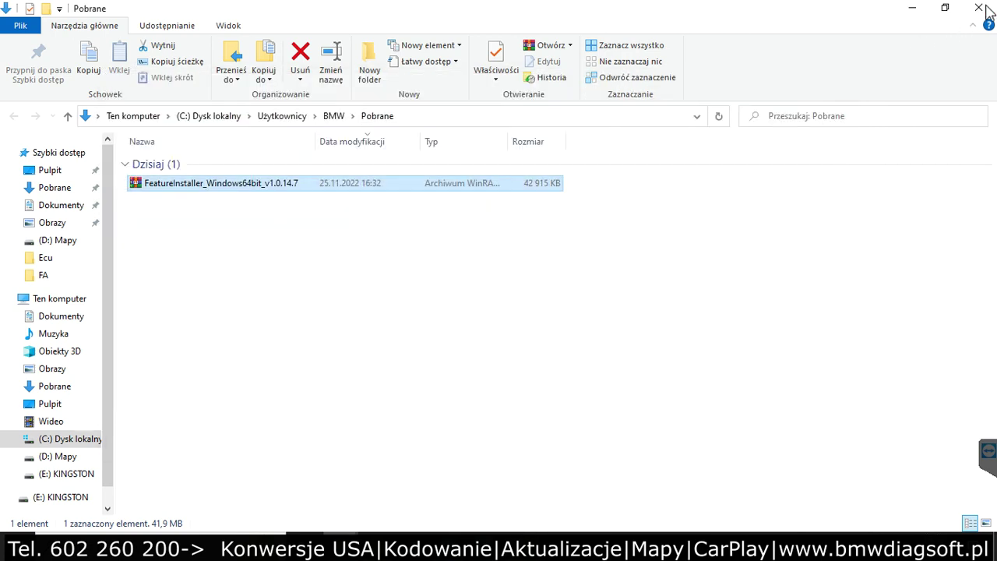
left_click(984, 9)
left_click(980, 9)
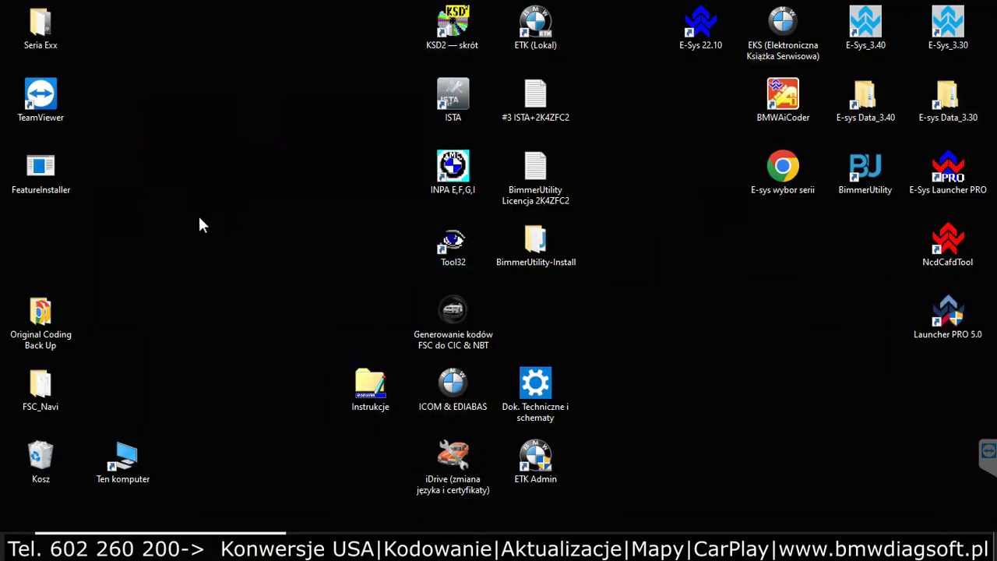
double_click(53, 172)
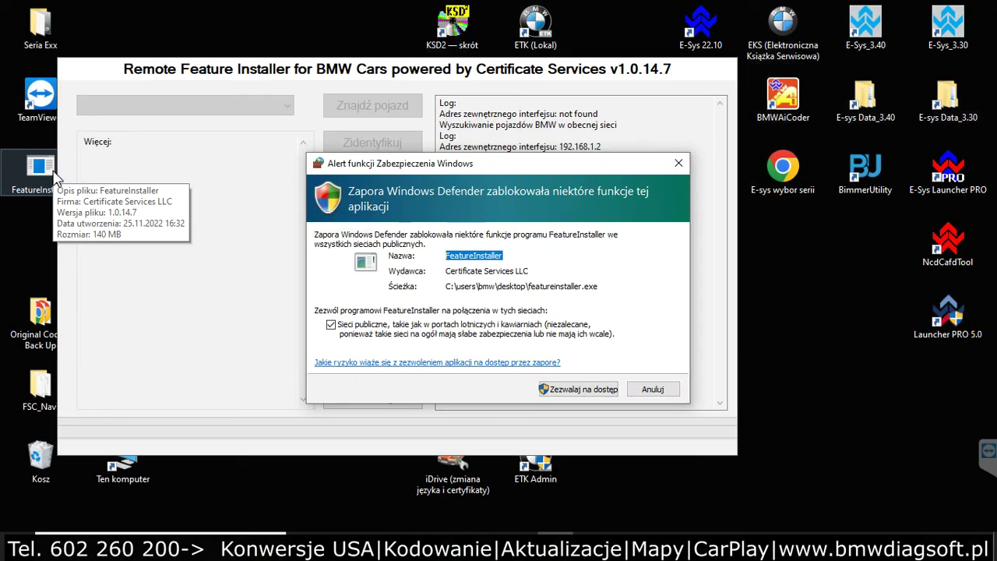
left_click(583, 390)
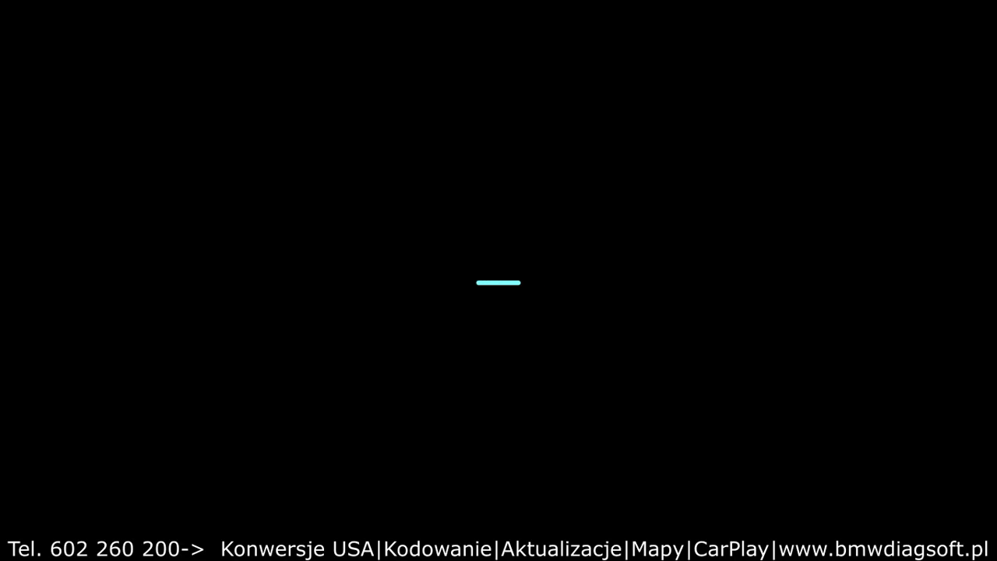